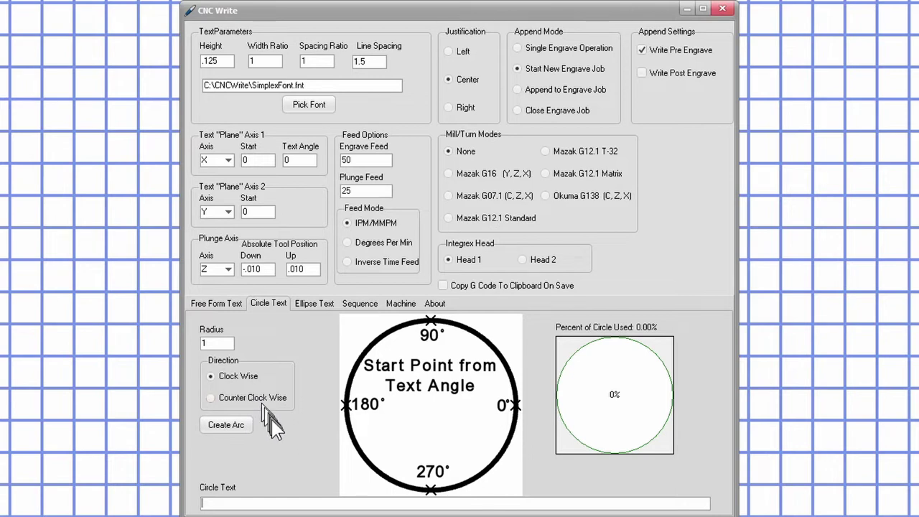
- Set the text angle for the circle text to 90 degrees
left_click(298, 501)
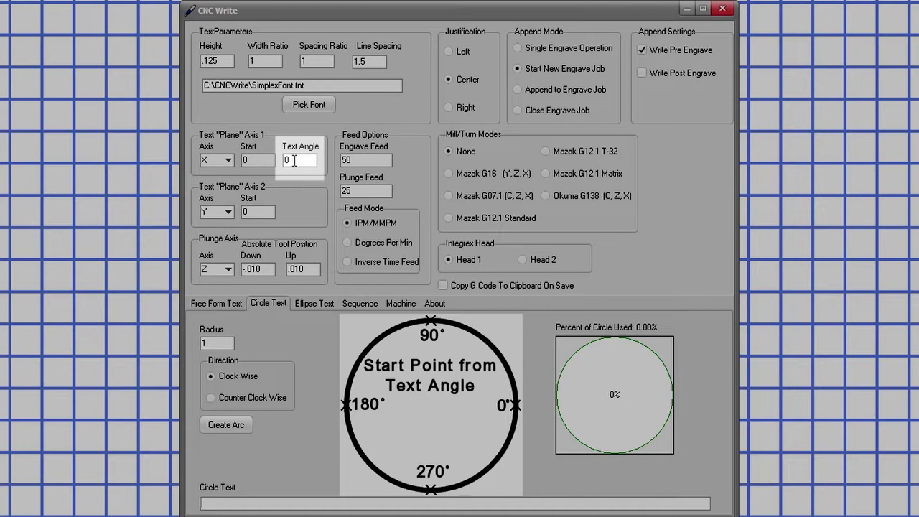
double_click(294, 160)
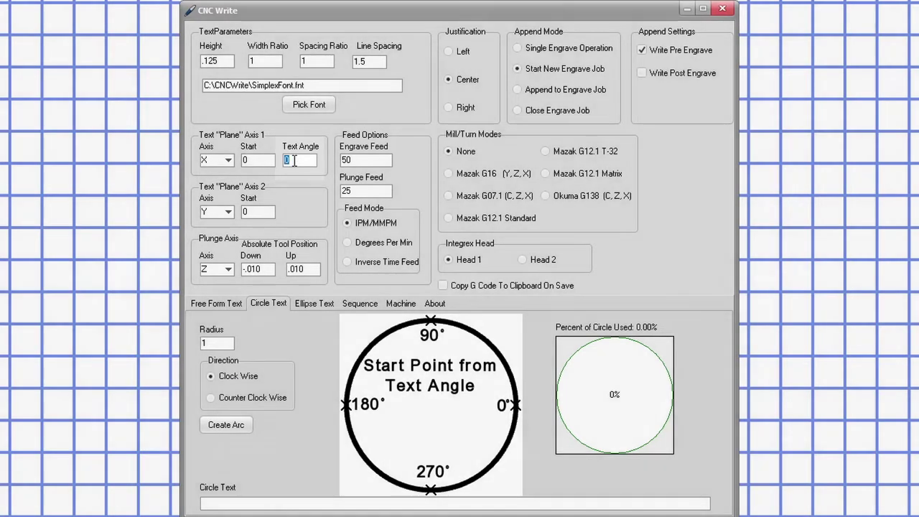
type("90")
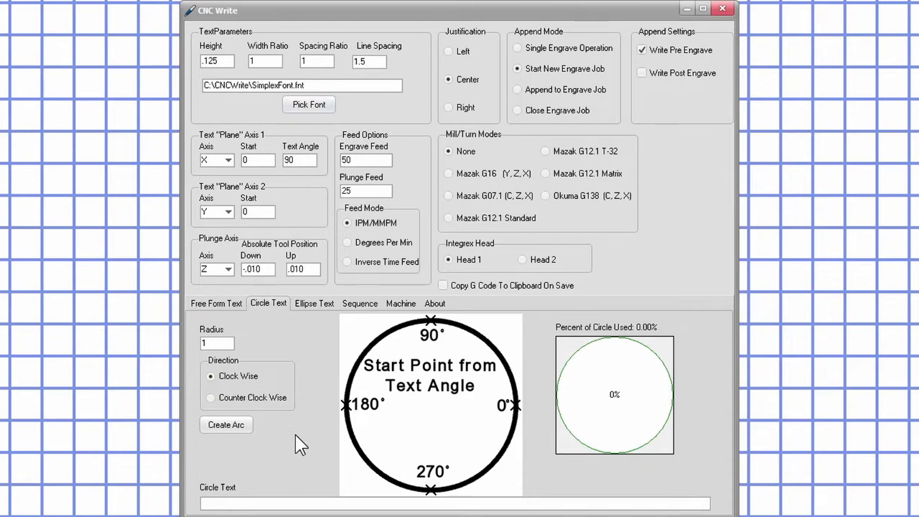
- Fill the circle text with a test string starting with "fsfjsfls" followed by a long run of f characters
left_click(264, 502)
type("fsfjs")
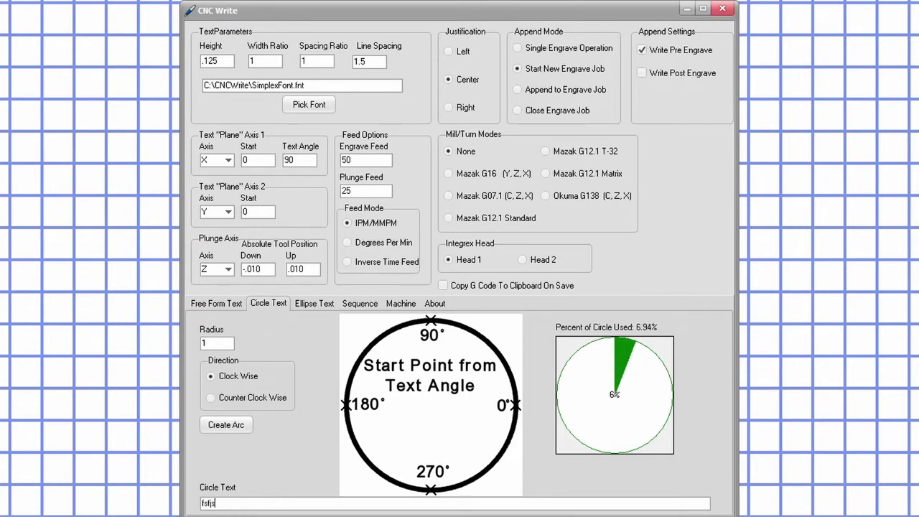
type("flsfffffffffffffffff")
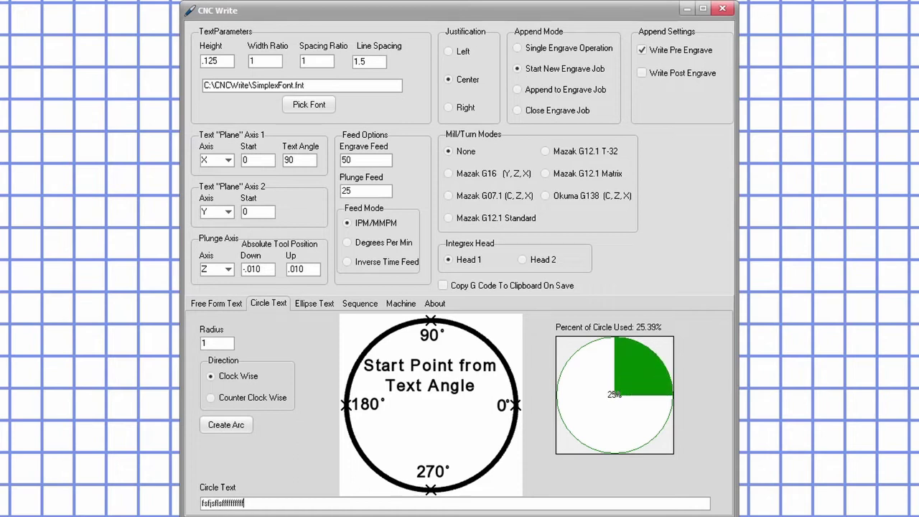
type("ffffffffffffffff")
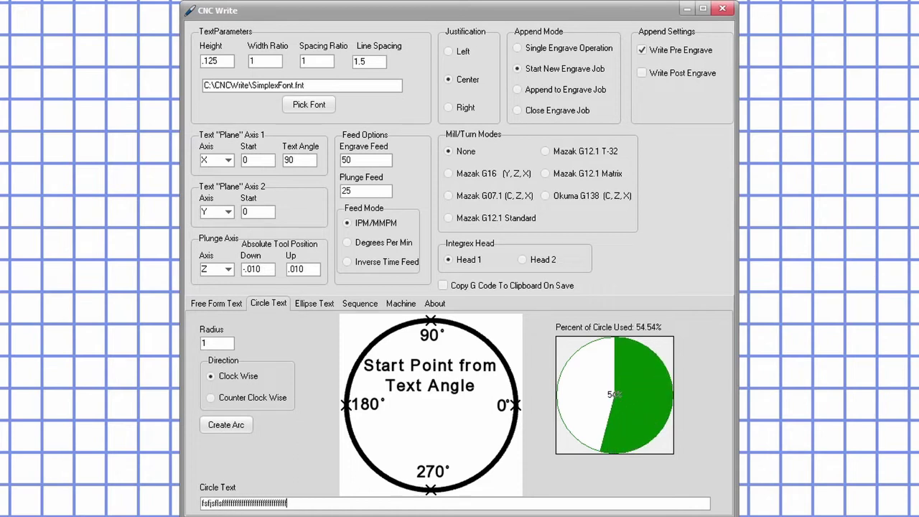
type("fffff")
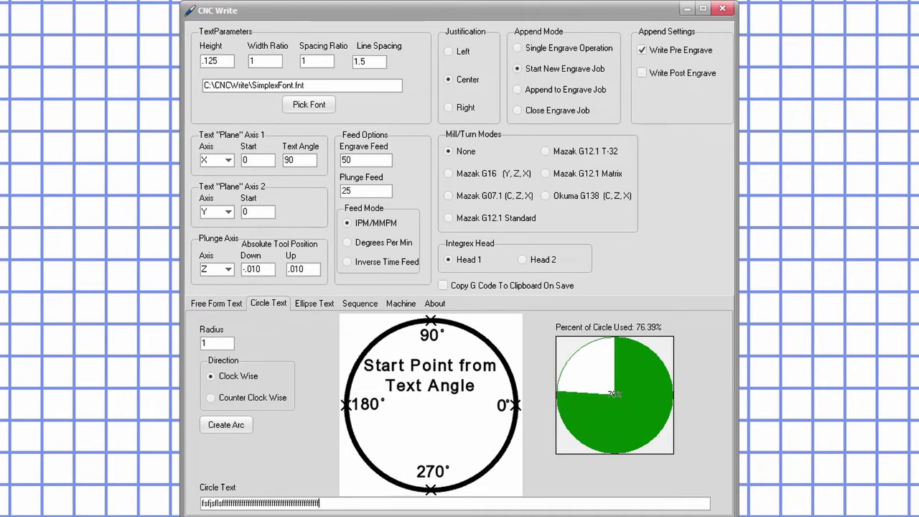
type("ff")
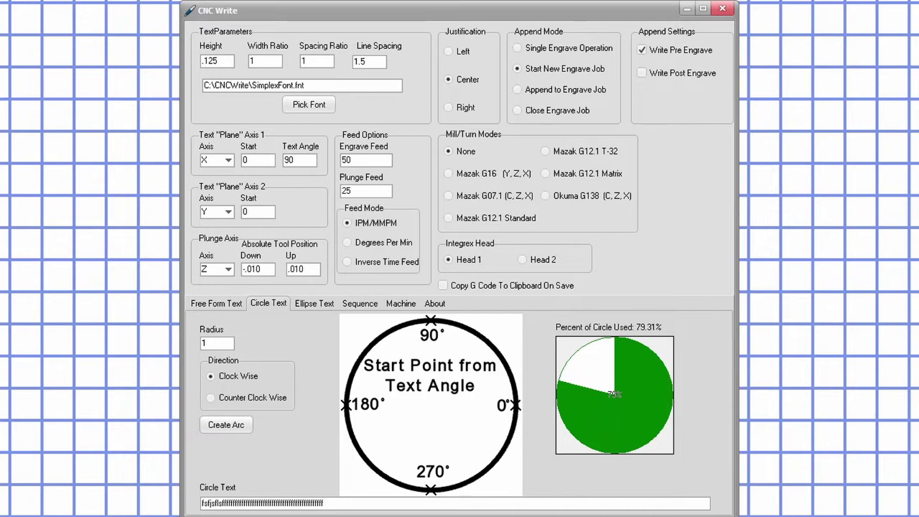
- Set the text width ratio to 1.1 and refresh the circle usage preview
left_click(274, 62)
type(".1")
key("Tab")
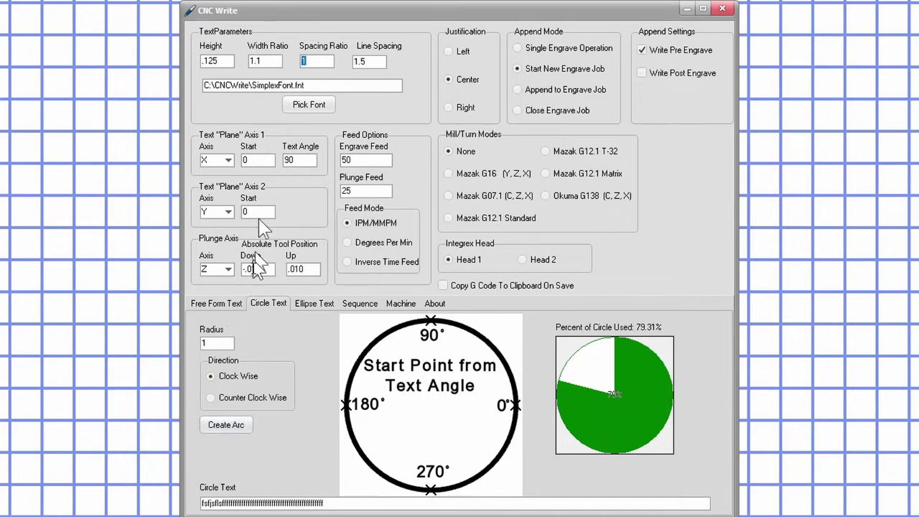
left_click(359, 505)
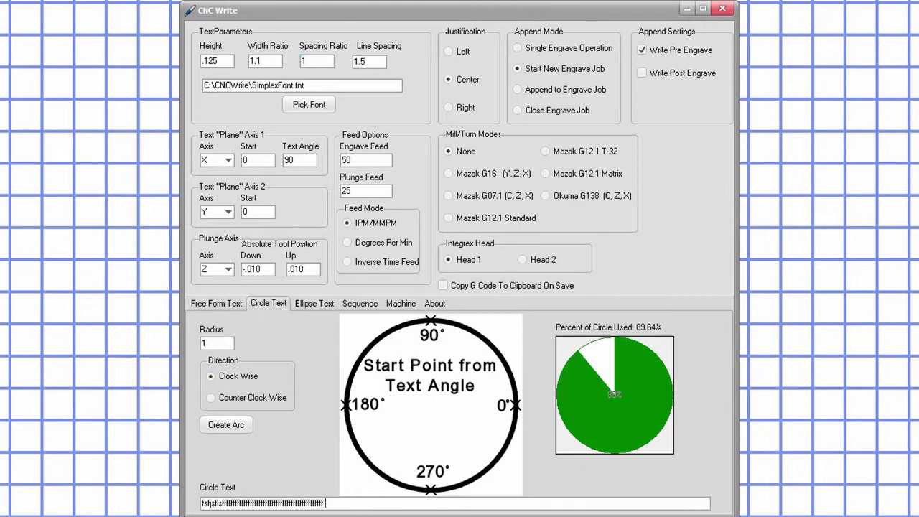
- Reset the width ratio to 1 and extend the circle text with more f characters until it overfills the circle
double_click(266, 62)
type("1")
left_click(334, 504)
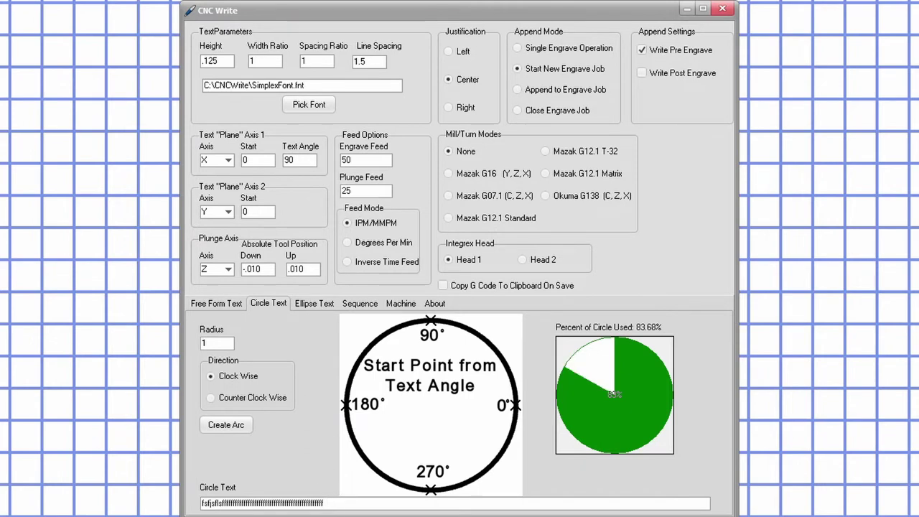
type("ffffffff")
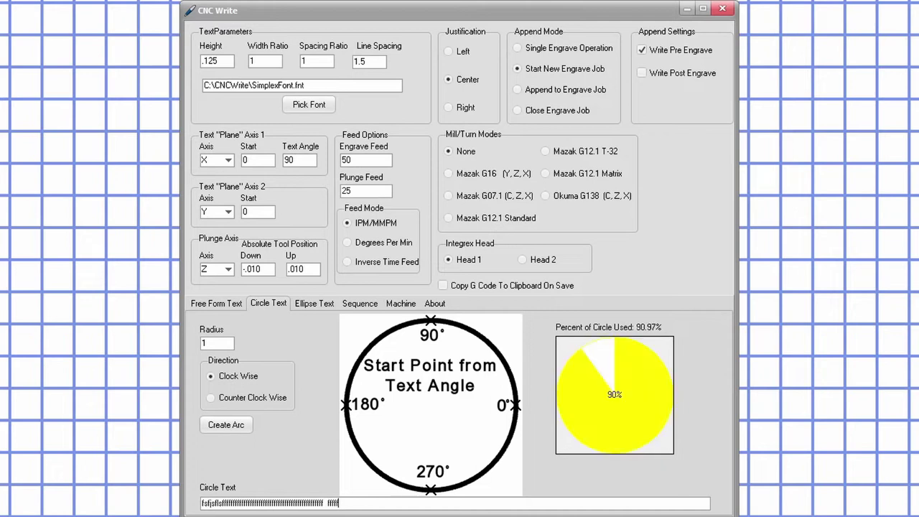
type("ffff")
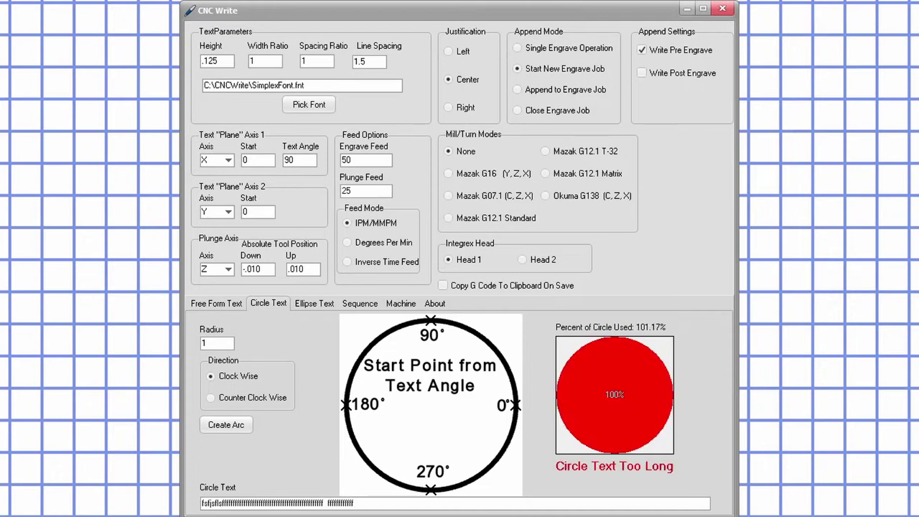
- Replace the circle text with "North" and create its arc, saving the code as CircleText
triple_click(340, 502)
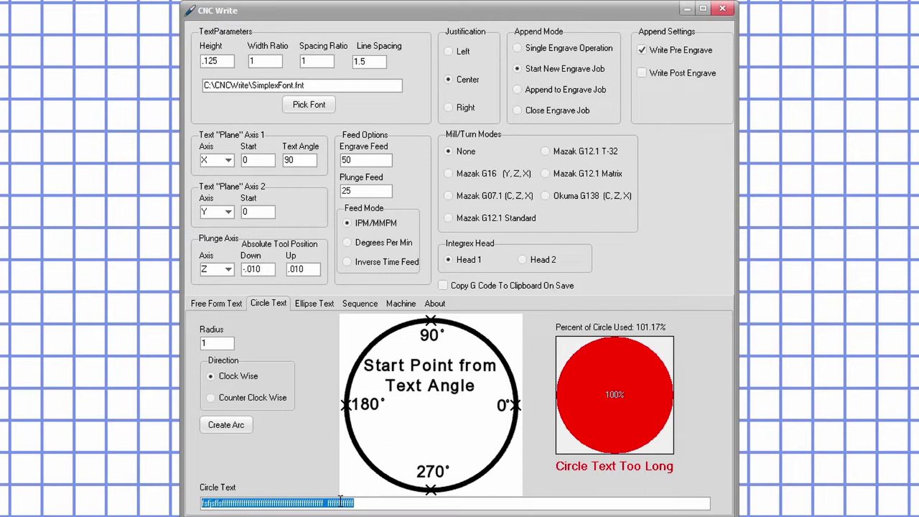
type("North")
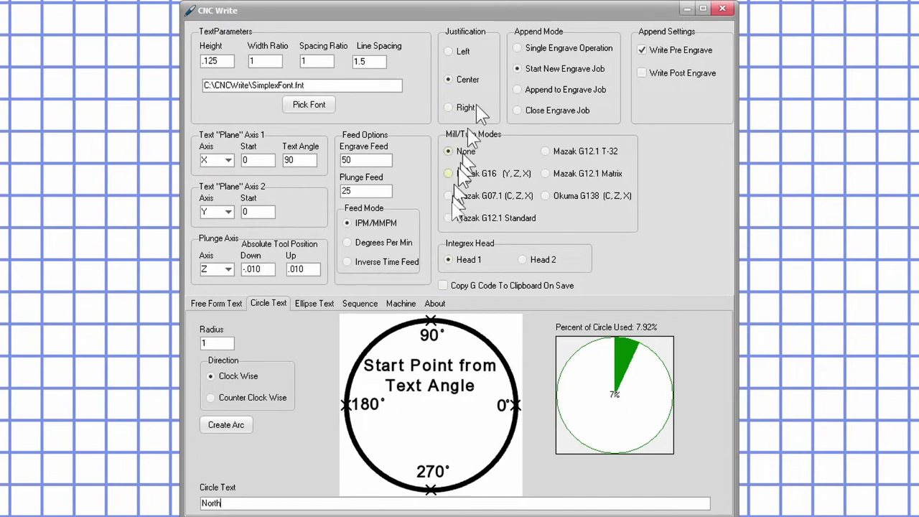
left_click(232, 429)
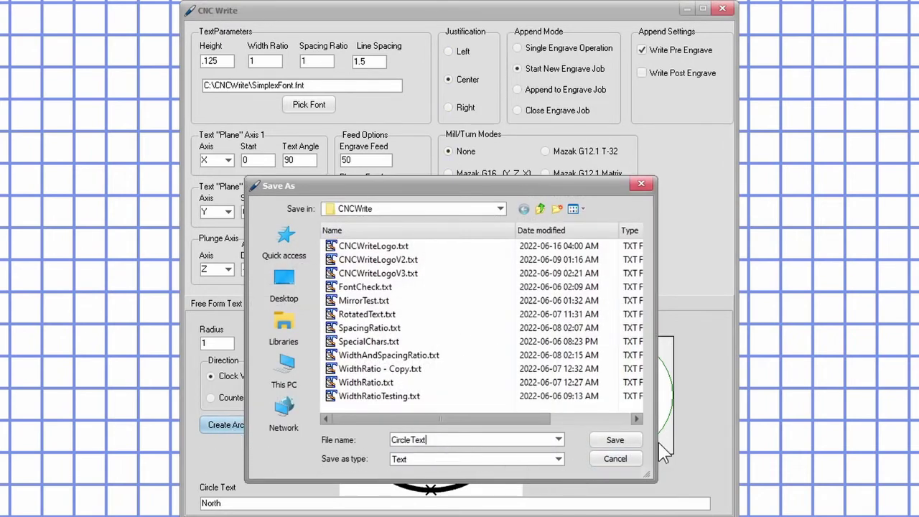
left_click(630, 443)
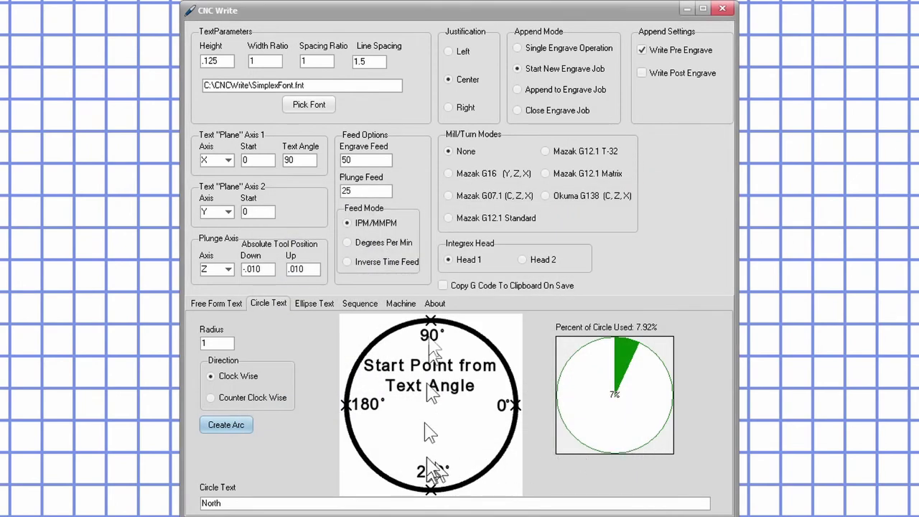
- Change the circle text to "South" and set its text angle to 270 degrees
double_click(267, 506)
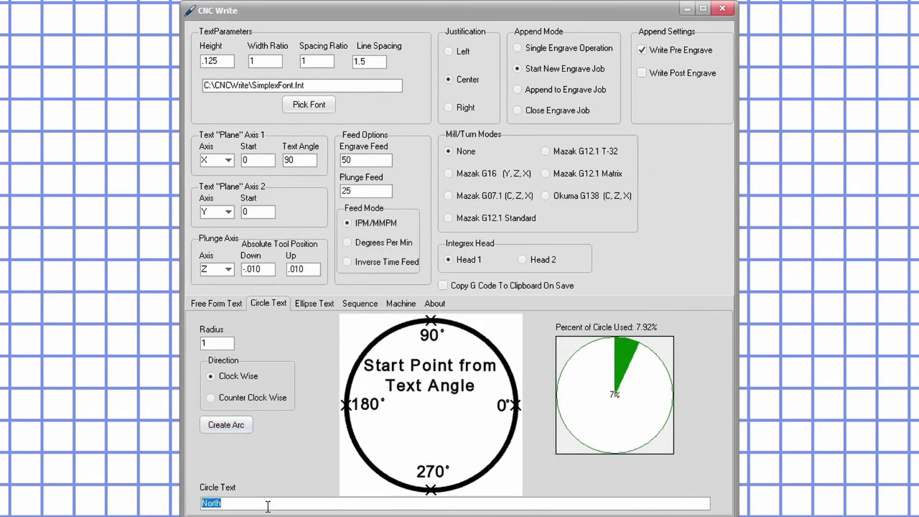
type("South")
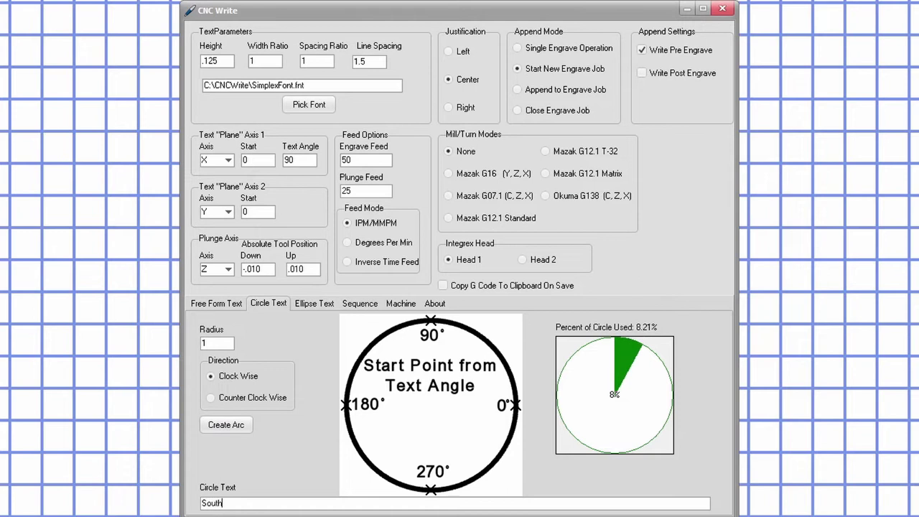
double_click(300, 160)
type("270")
left_click(226, 424)
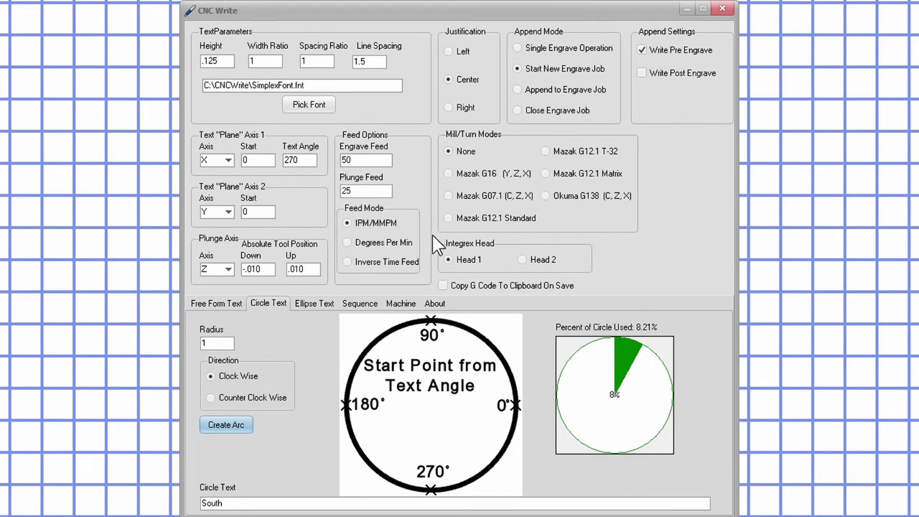
- Set the append mode to Close Engrave Job and create the South arc, saving it into CircleText.txt
left_click(519, 93)
left_click(515, 112)
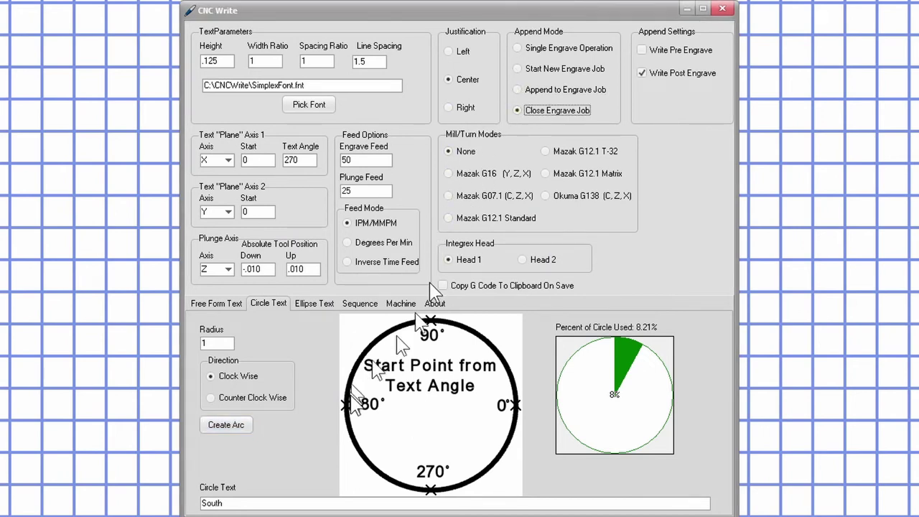
left_click(231, 424)
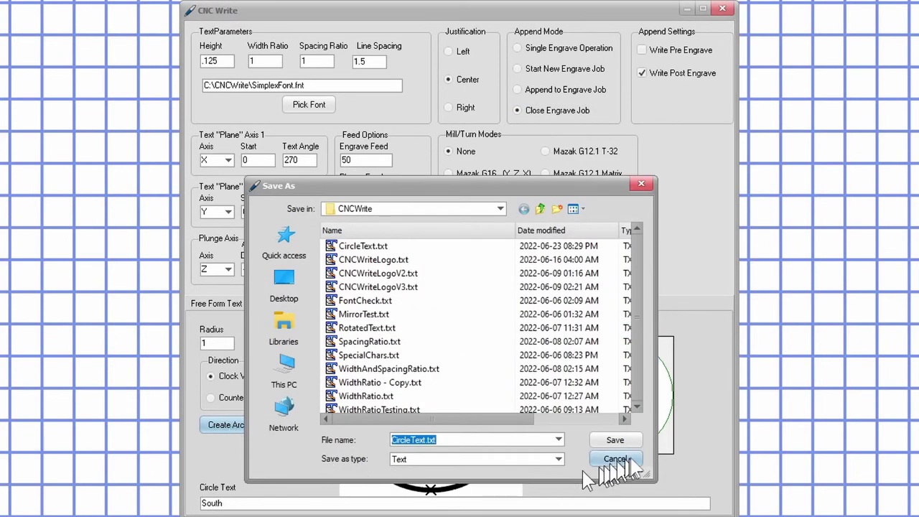
left_click(633, 440)
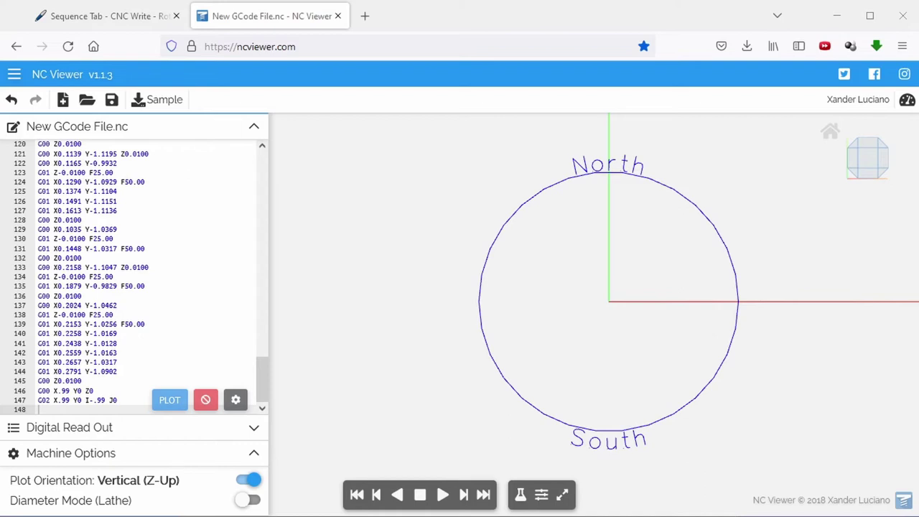
- Return from NC Viewer to CNC Write and view the justification point options in the ellipse text settings
left_click(837, 17)
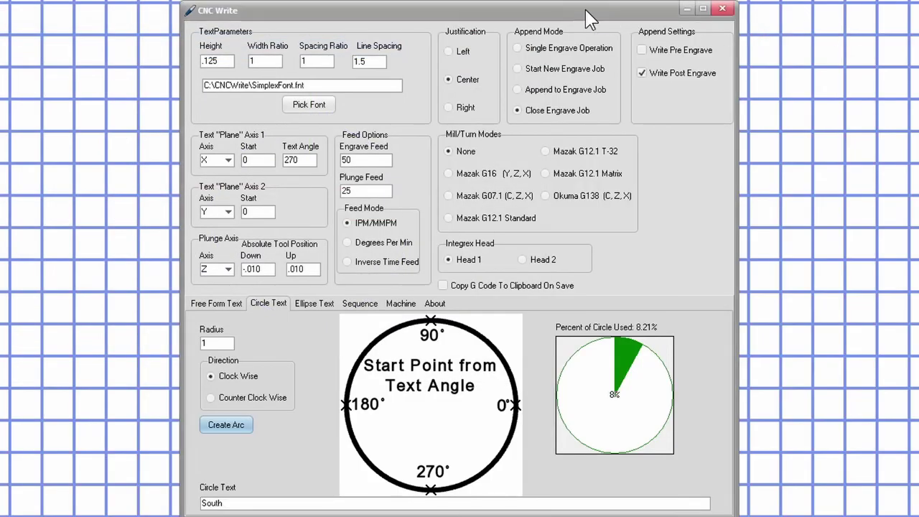
left_click(325, 303)
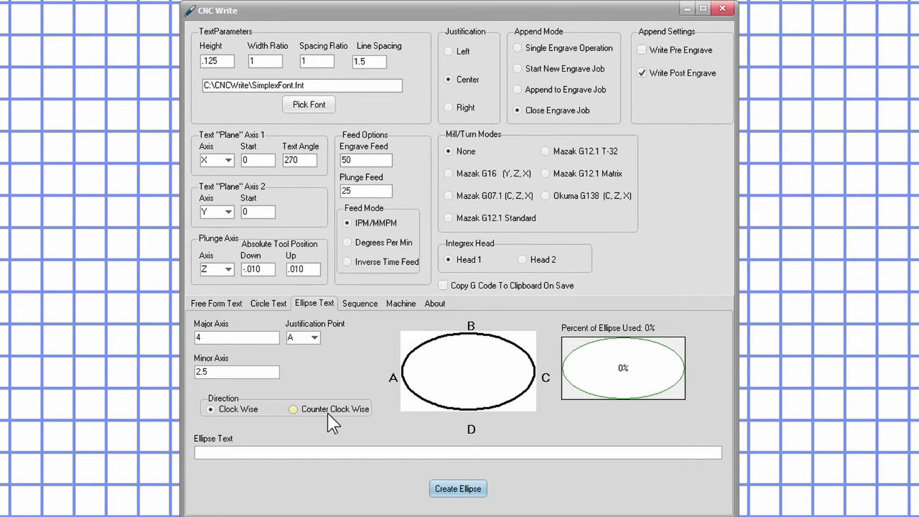
left_click(318, 451)
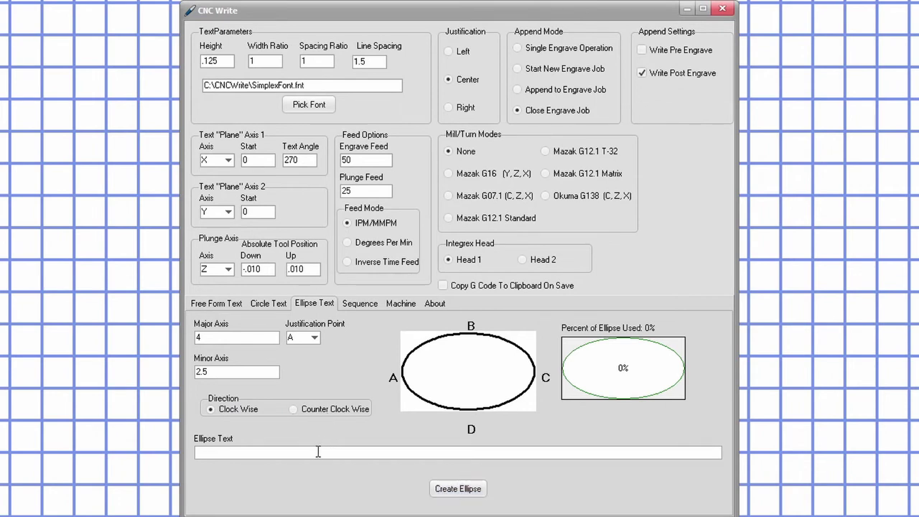
left_click(316, 338)
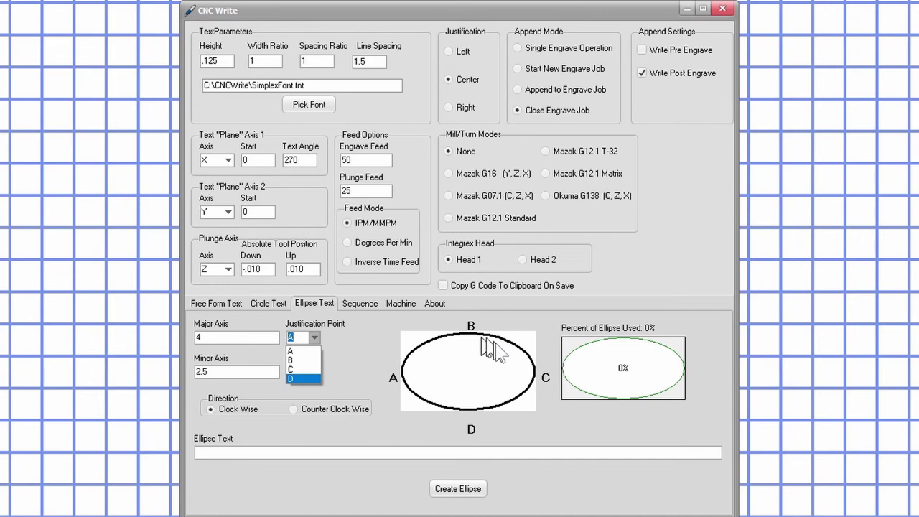
left_click(415, 429)
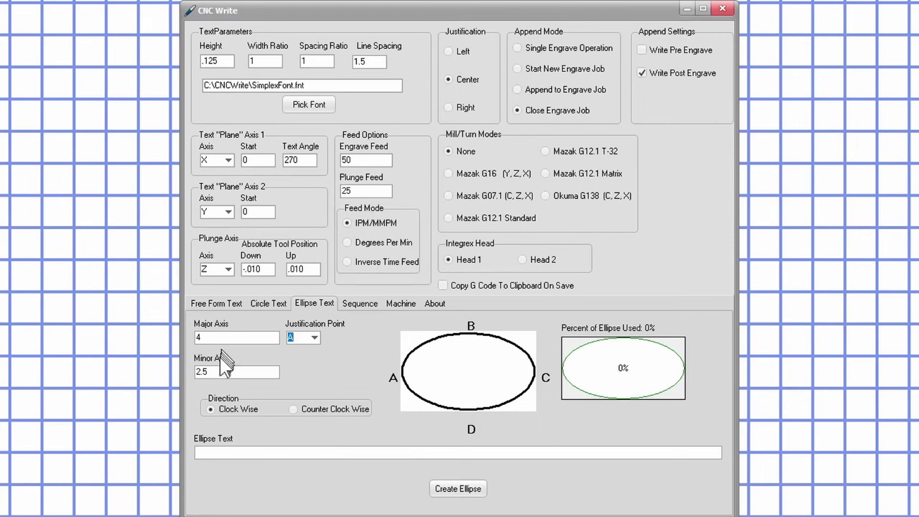
- Enter a test ellipse text of 13 lowercase a's followed by 25 capital W's
left_click(237, 450)
type("aaaaaaaa")
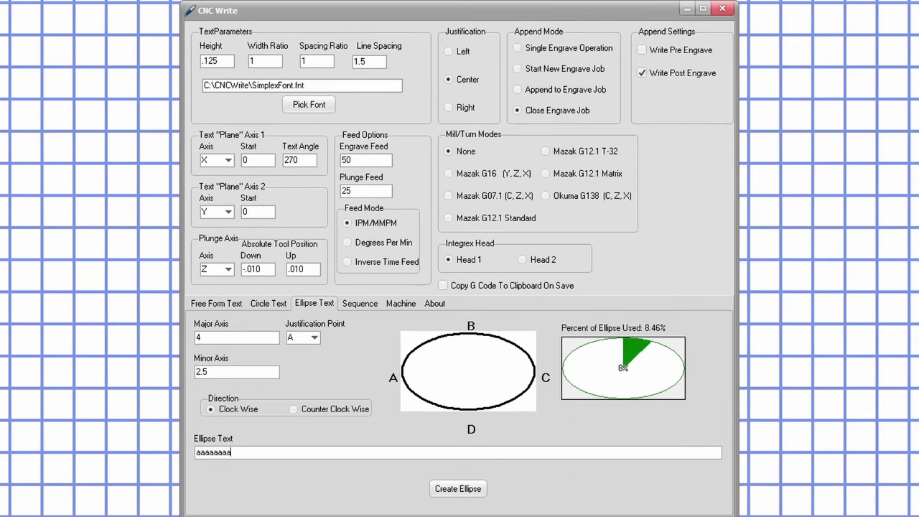
type("aaaaa")
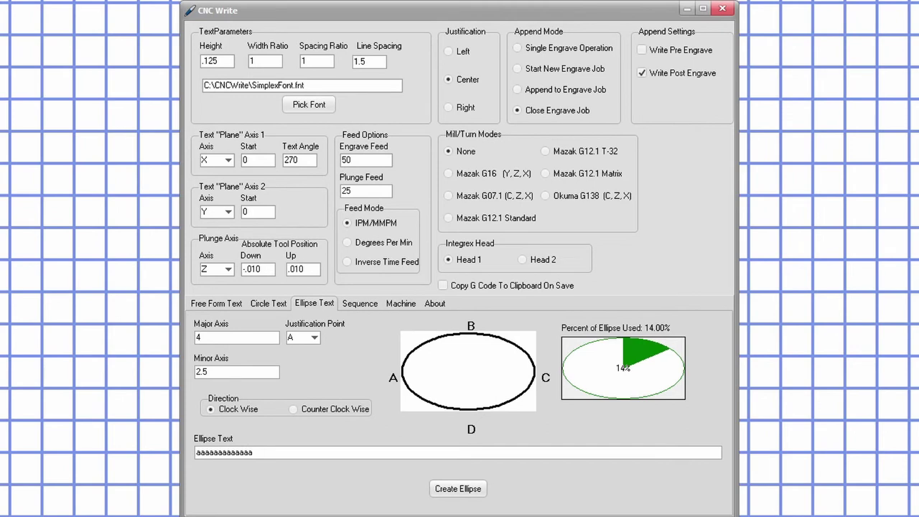
type("WWWWWWW")
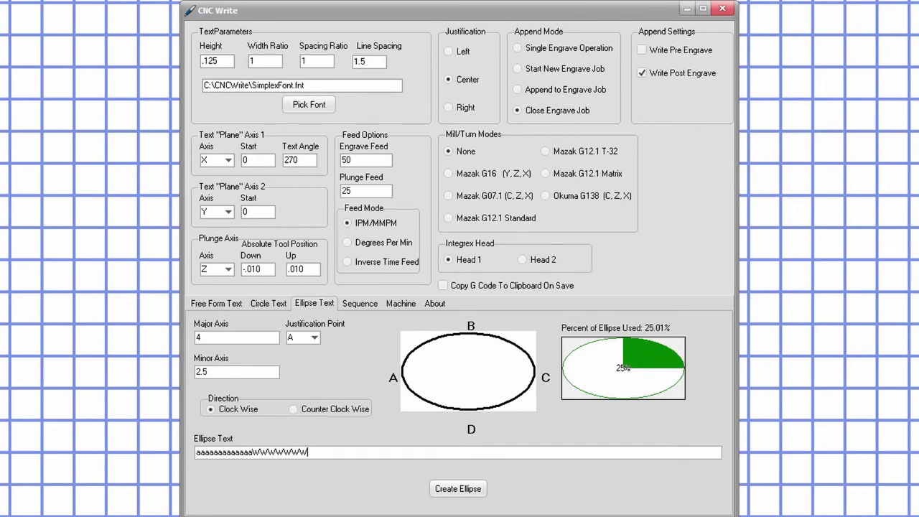
type("WWWWWWWW")
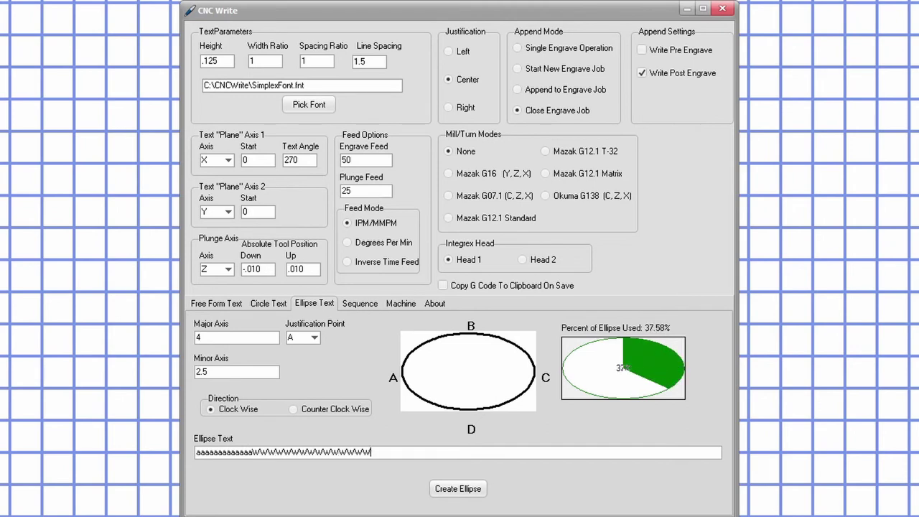
type("WWWWWWWW")
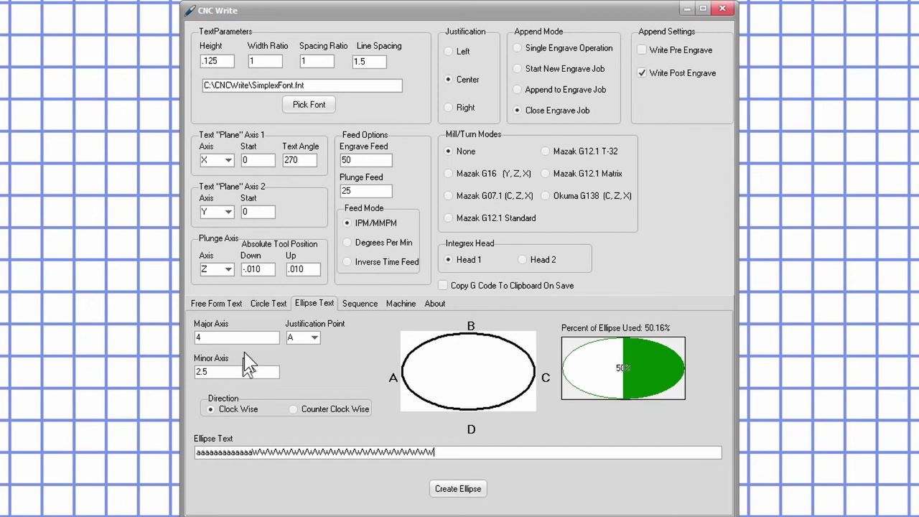
type("WW")
- Set the text width ratio to 1.1 and refresh the ellipse usage preview
left_click(257, 60)
type(".1")
key("Tab")
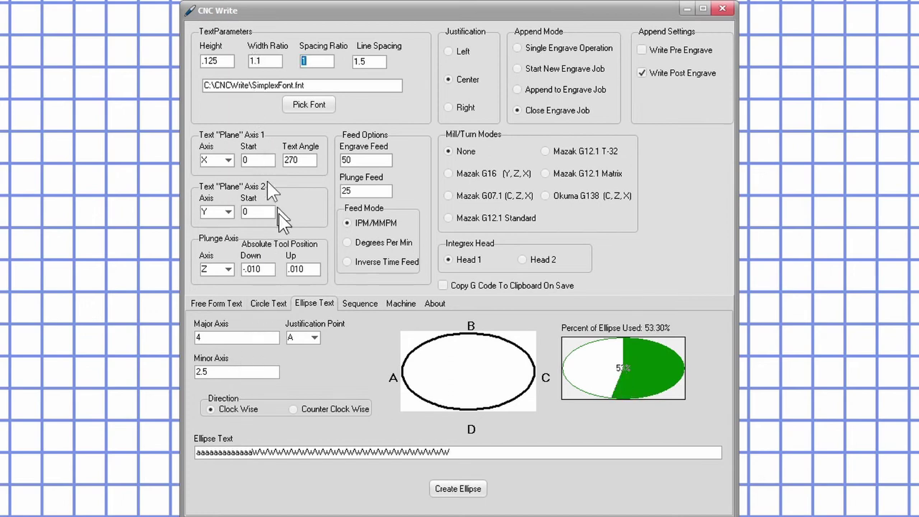
left_click(473, 457)
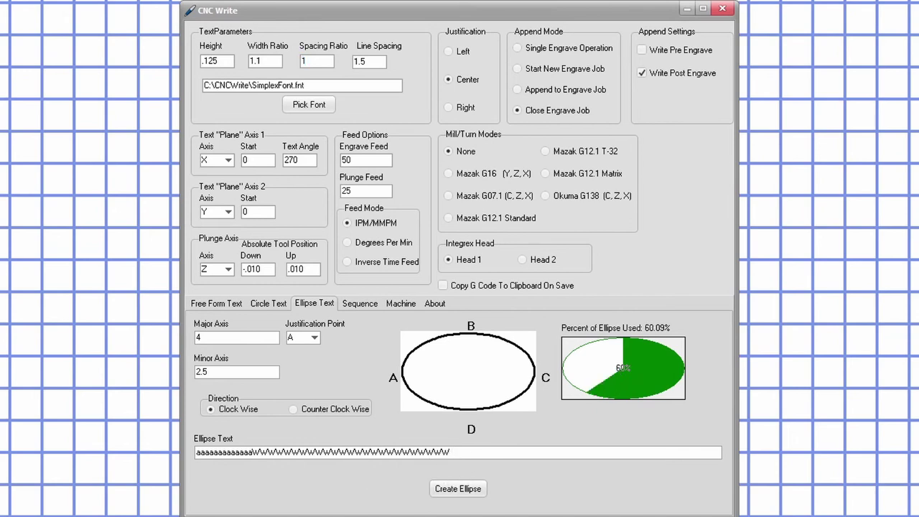
- Extend the ellipse test text with a space and a run of lowercase t's until it exceeds the ellipse's available length
type("tttttt")
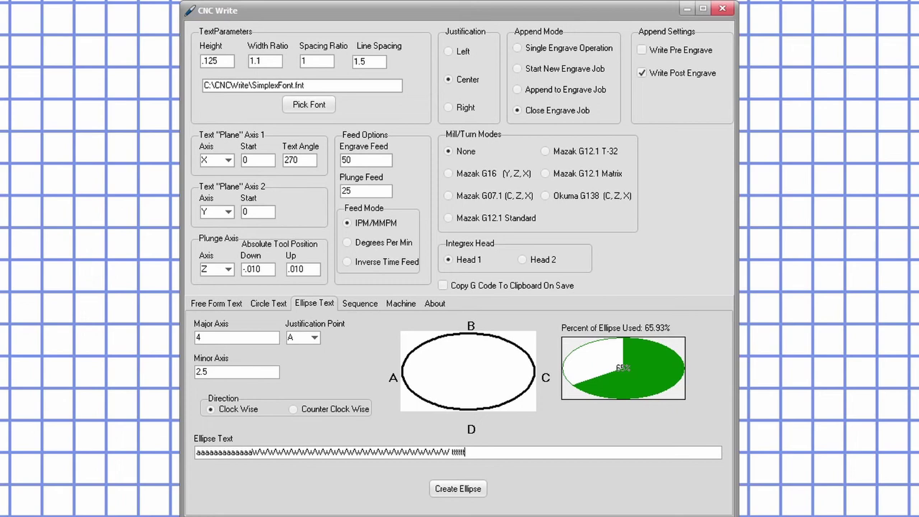
type("tttttt")
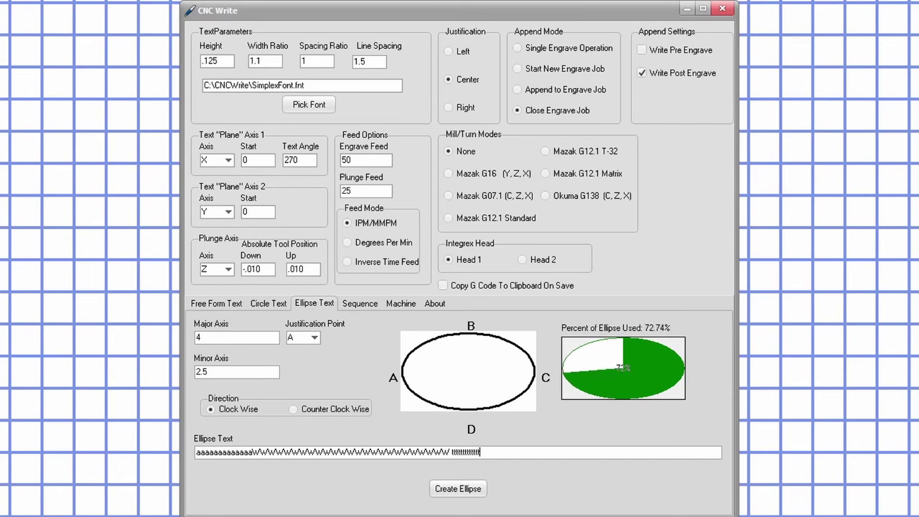
type("tttttt")
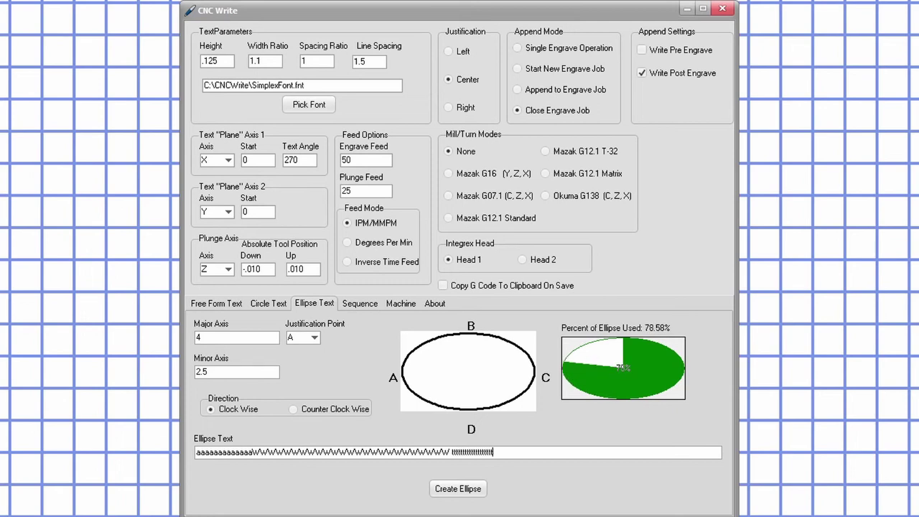
type("ttttttt")
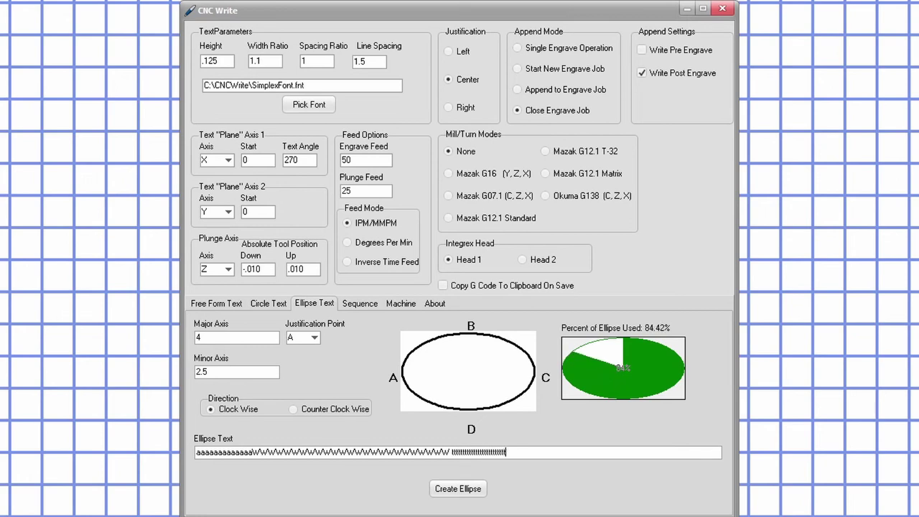
type("ttttttttt")
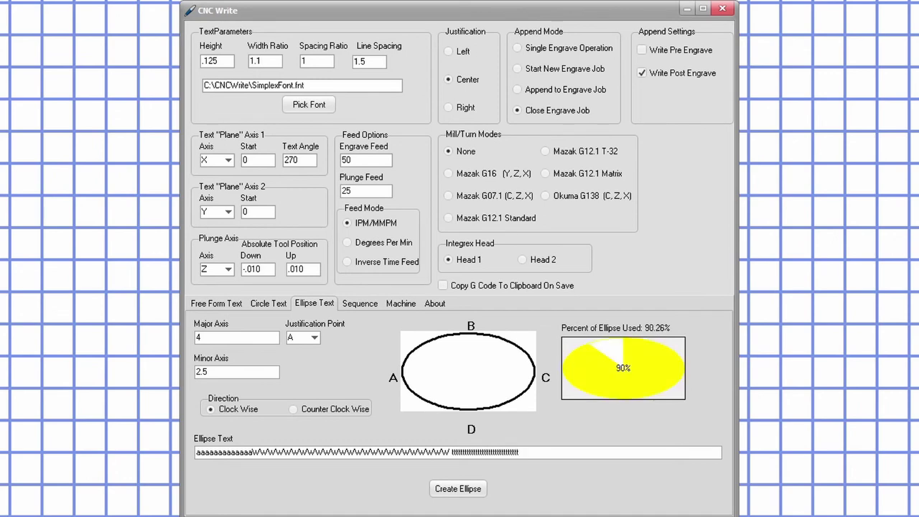
type("ttttttttt")
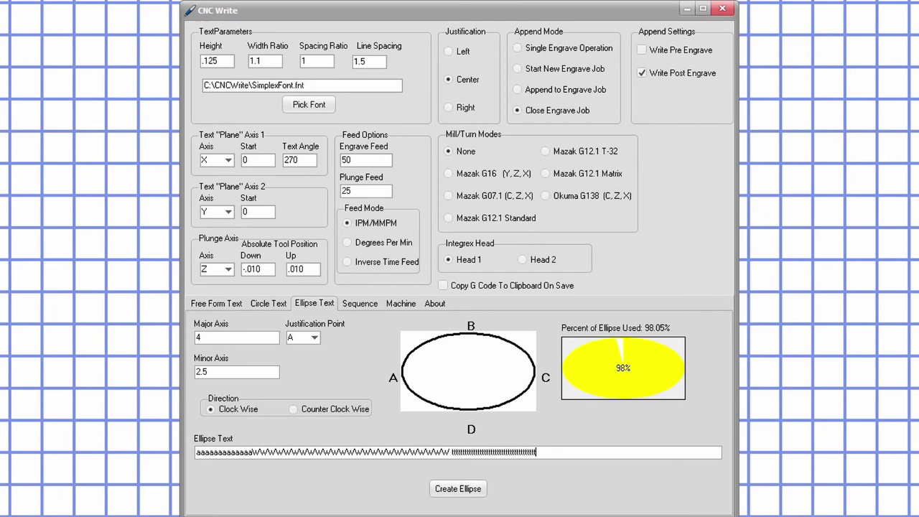
type("ttttt")
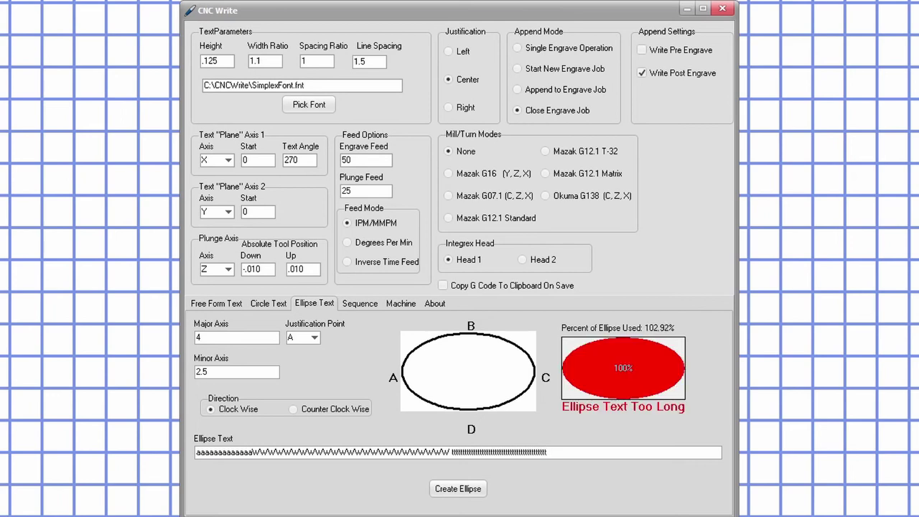
- Clear all of the test text from the ellipse text
key("ctrl+a")
key("BackSpace")
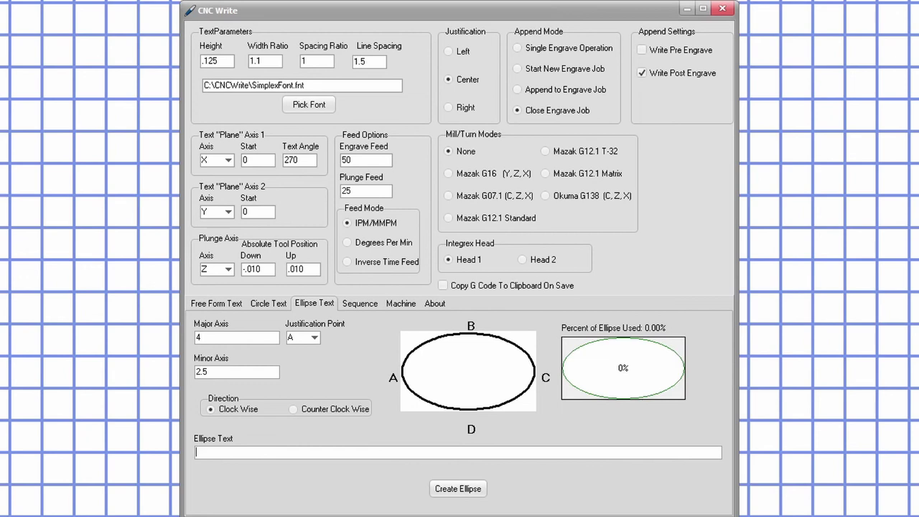